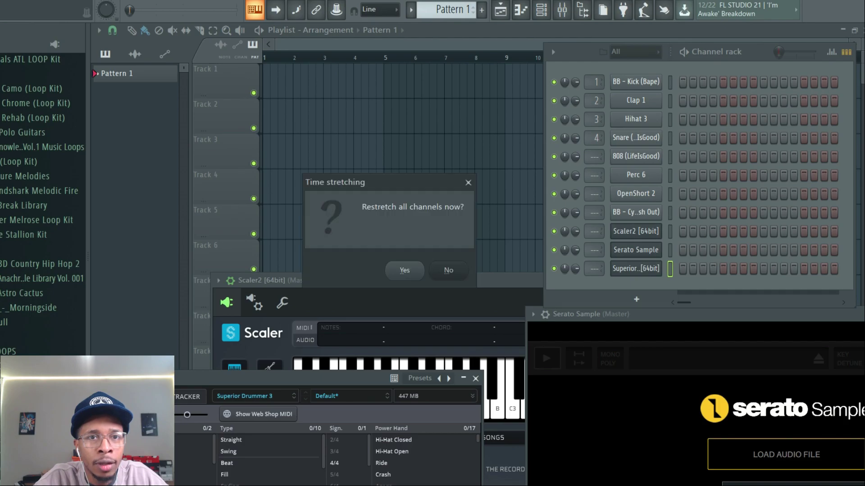
- Back in FL Studio, answer the 'Restretch all channels now?' prompt to dismiss it
click(390, 266)
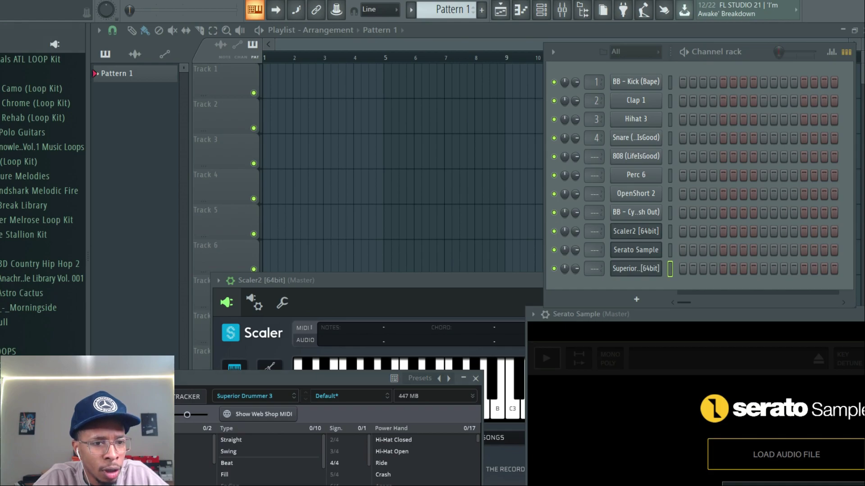
- Open the HH folder, preview several hi-hat samples, then collapse it
scroll(43, 203, down, 3)
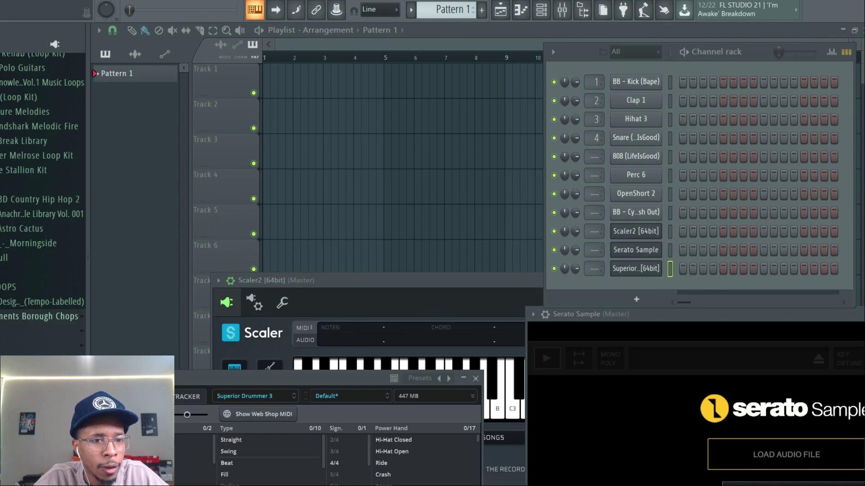
key(Right)
key(Down)
key(Down)
key(Down)
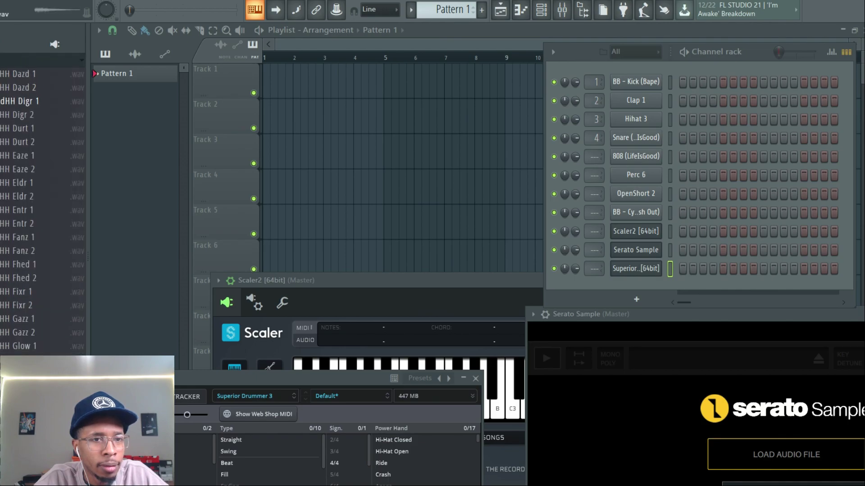
key(Down)
key(Down)
key(Down)
key(Down)
key(Down)
key(Down)
key(Down)
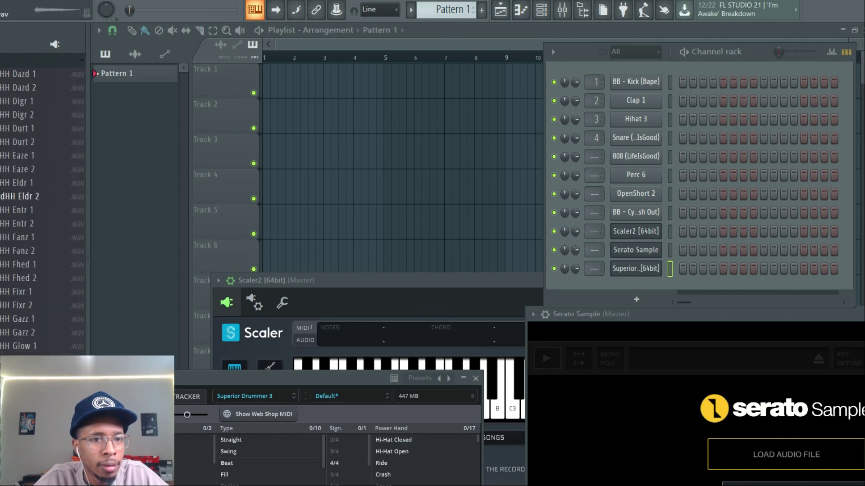
key(Down)
key(Down)
key(Down)
key(Down)
key(Down)
key(Down)
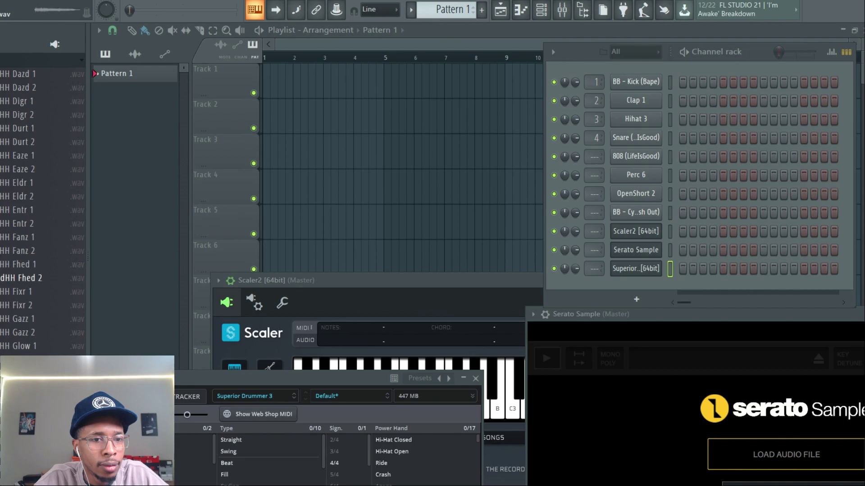
key(Left)
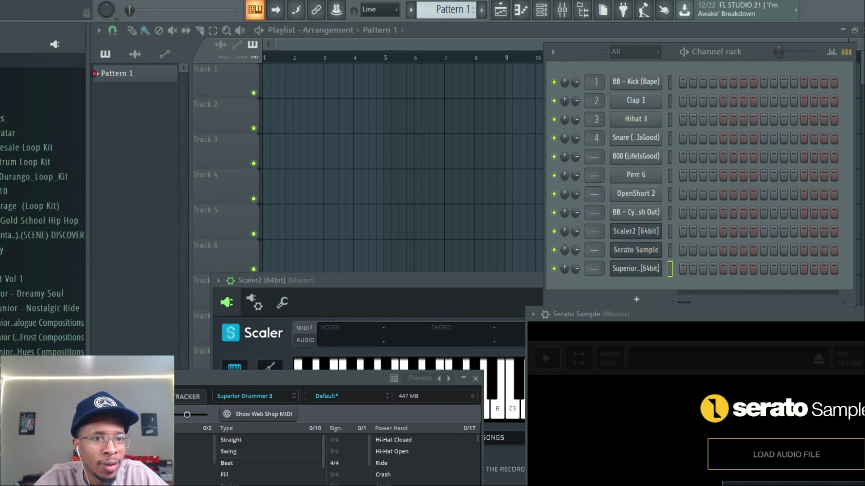
- Move down the sample folders and scroll until the Borough Chops folder is visible
key(Down)
key(Down)
key(Down)
key(Down)
key(Down)
key(Down)
key(Down)
key(Down)
key(Down)
key(Down)
key(Down)
key(Down)
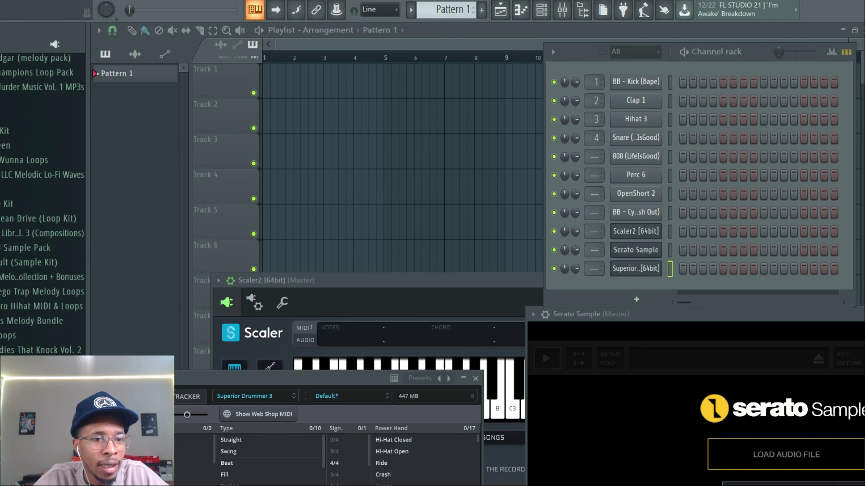
key(Down)
key(Down)
key(Down)
key(Down)
key(Down)
key(Down)
key(Down)
key(Down)
key(Down)
key(Down)
key(Down)
key(Down)
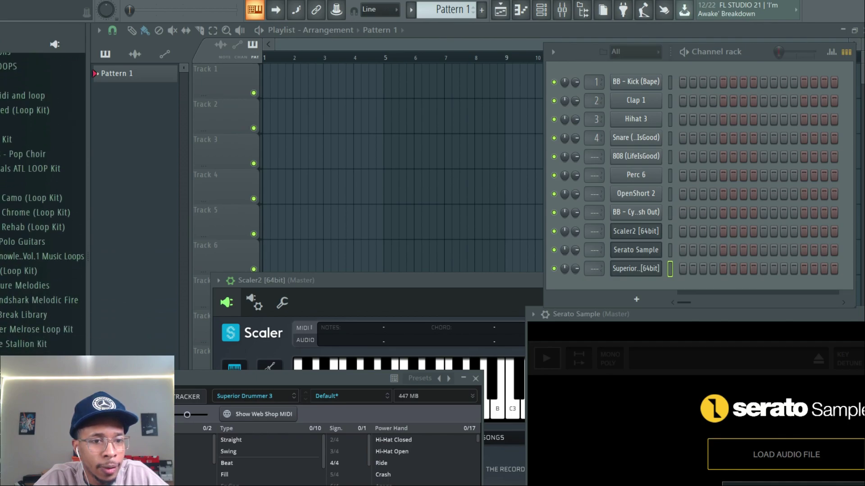
key(Down)
key(Down)
key(Down)
key(Down)
key(Down)
key(Down)
key(Down)
key(Down)
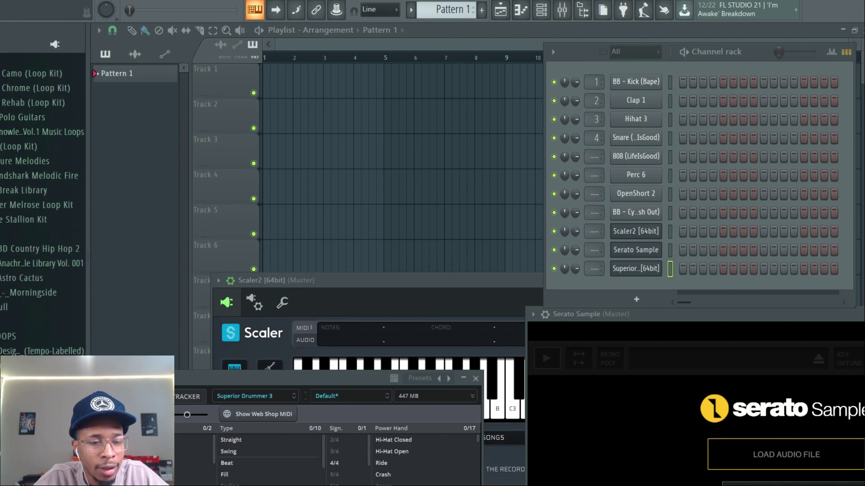
key(Down)
key(Down)
key(Down)
key(Down)
scroll(43, 190, up, 4)
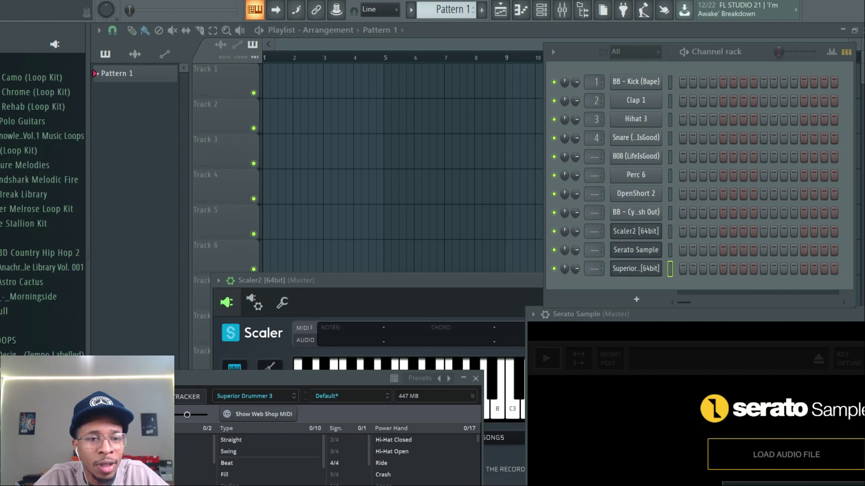
key(Right)
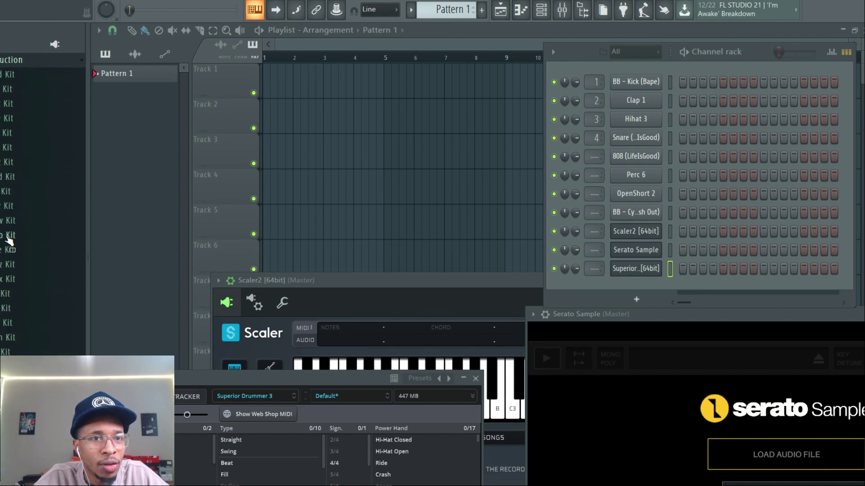
scroll(9, 241, up, 4)
scroll(9, 241, up, 6)
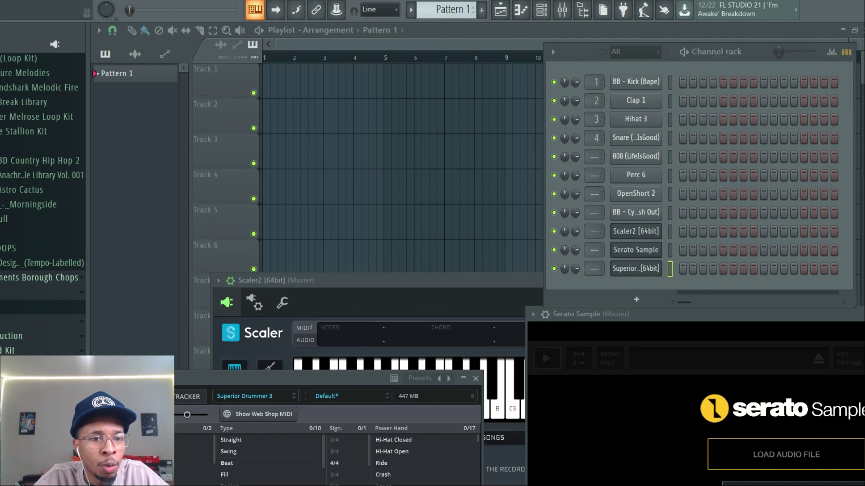
key(Down)
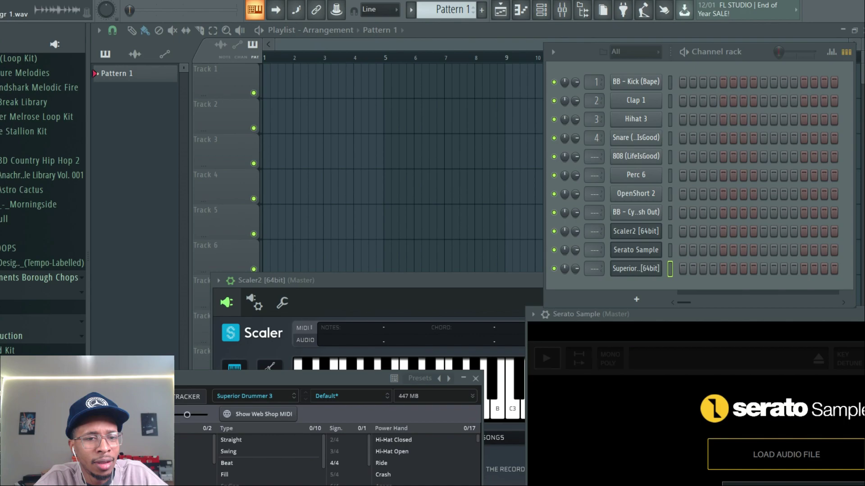
key(Down)
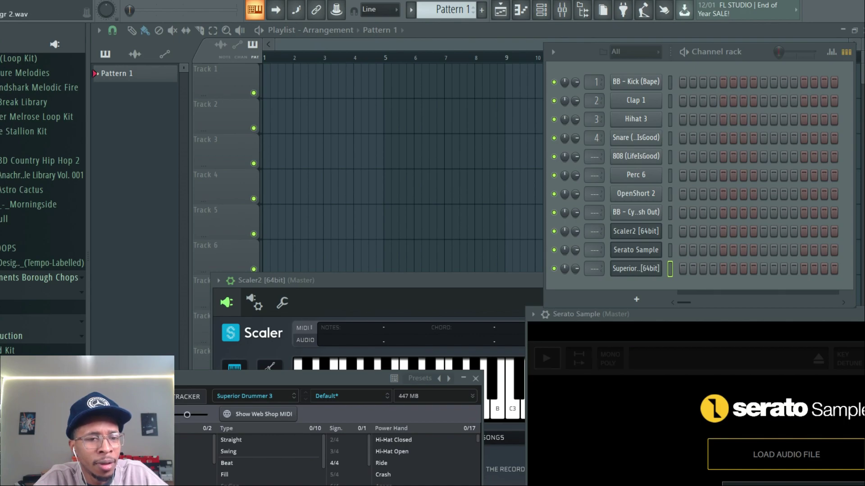
key(Down)
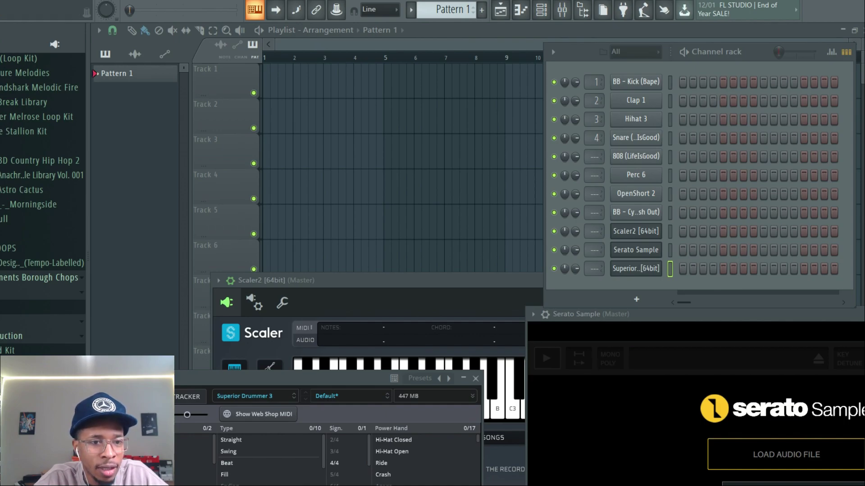
scroll(43, 205, down, 1)
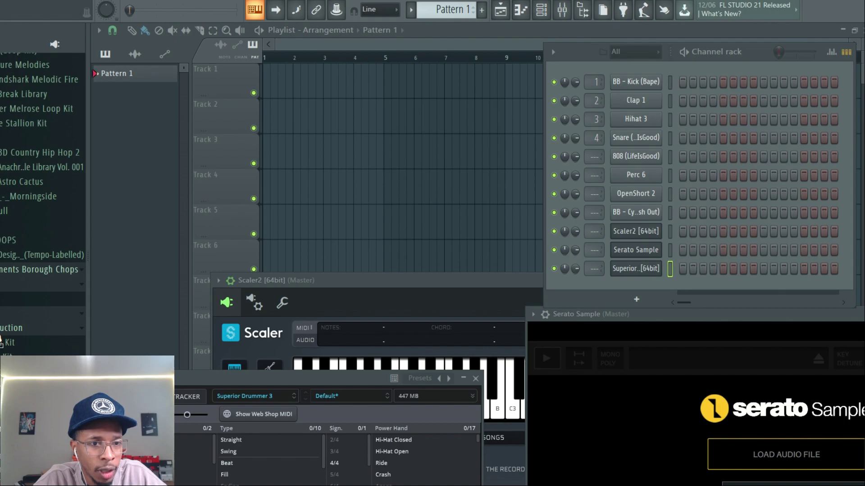
scroll(43, 180, down, 6)
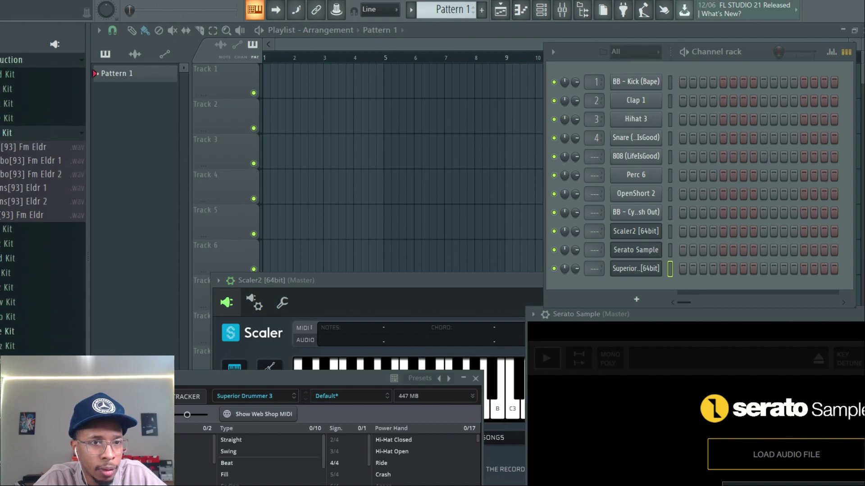
scroll(42, 203, up, 10)
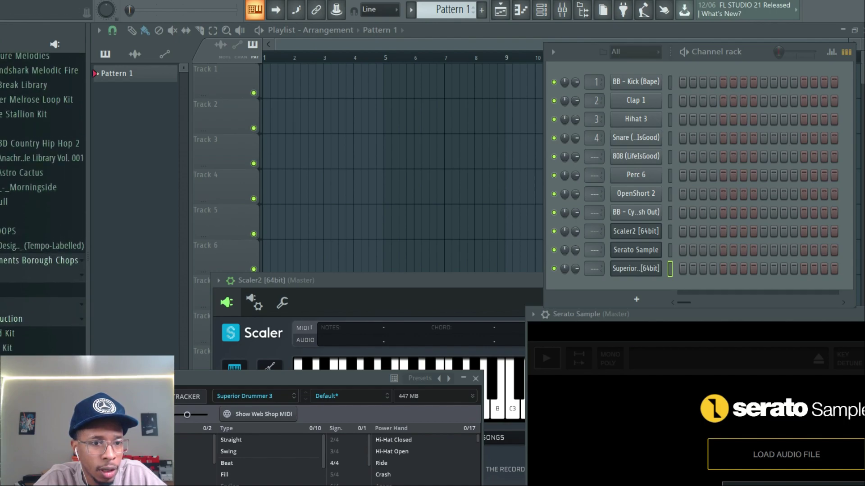
scroll(42, 203, down, 1)
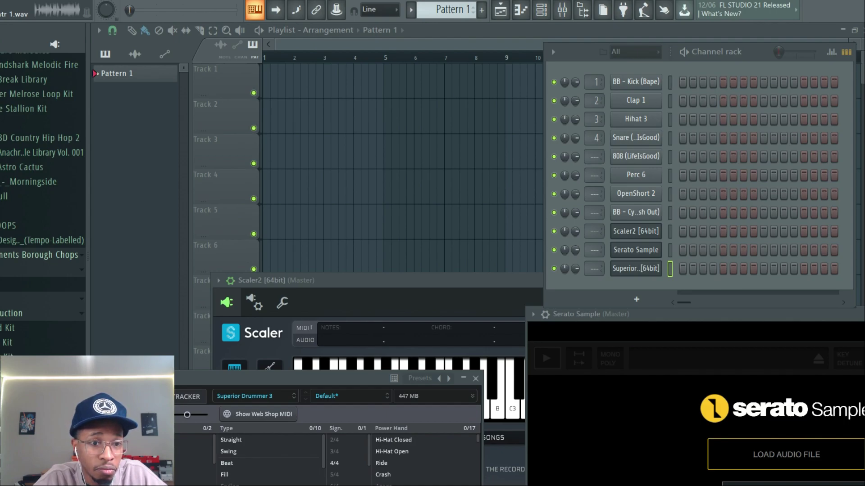
scroll(42, 180, down, 1)
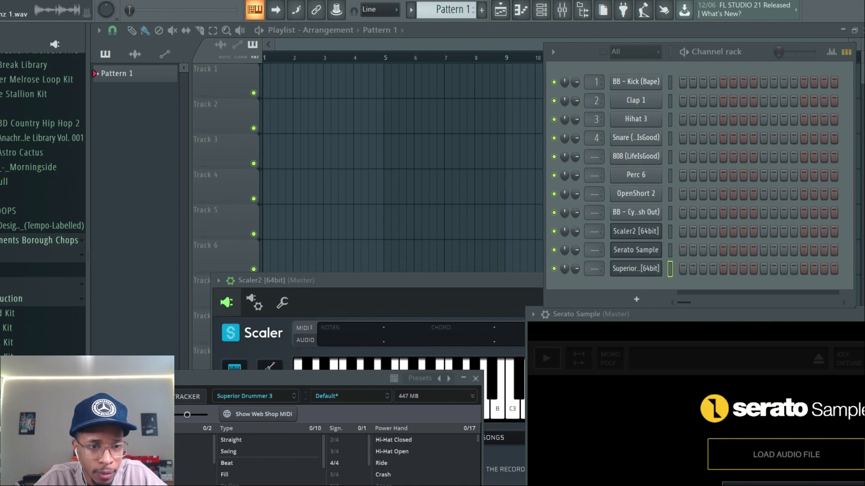
scroll(42, 202, down, 1)
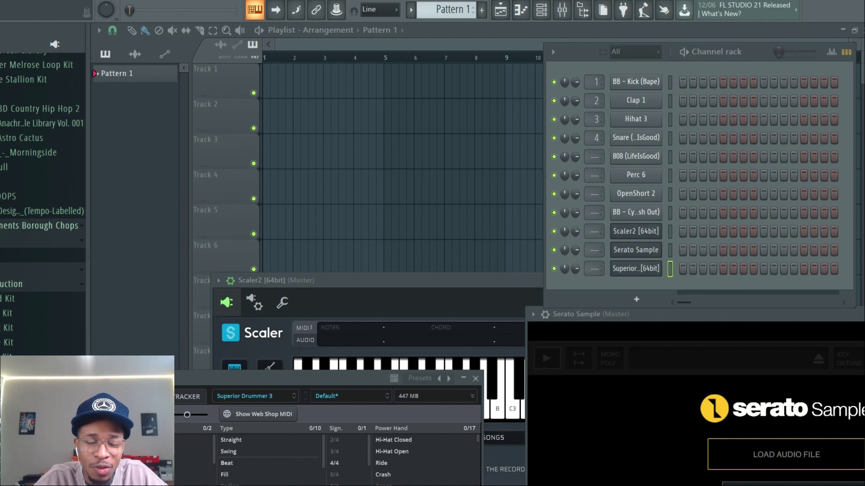
scroll(43, 202, down, 1)
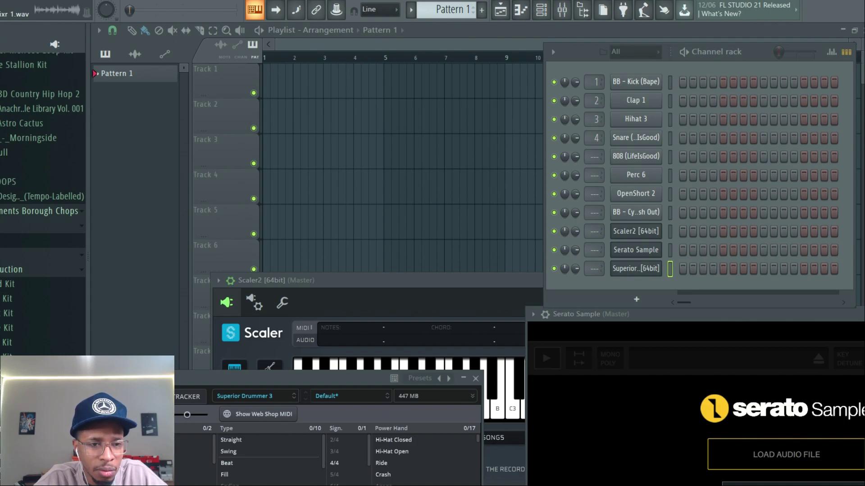
scroll(42, 203, down, 1)
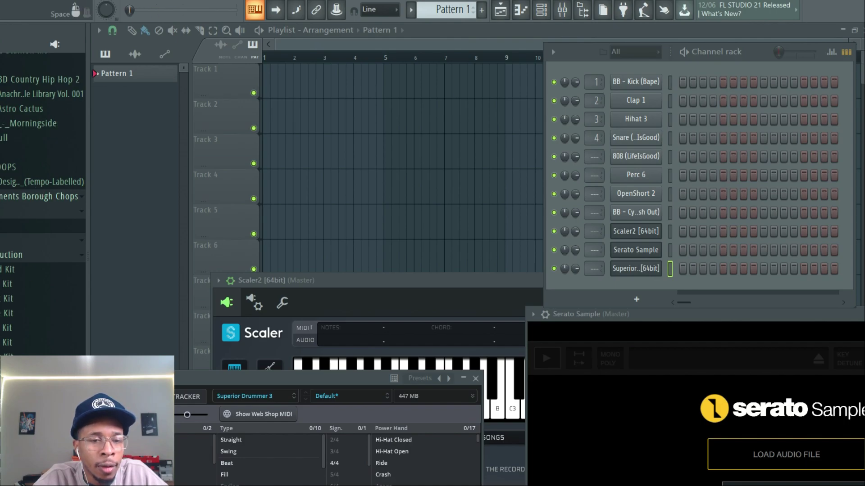
- Place the Drums[94] Gazz 1 loop on Track 2, confirming the restretch of all channels
drag(58, 125, 62, 293)
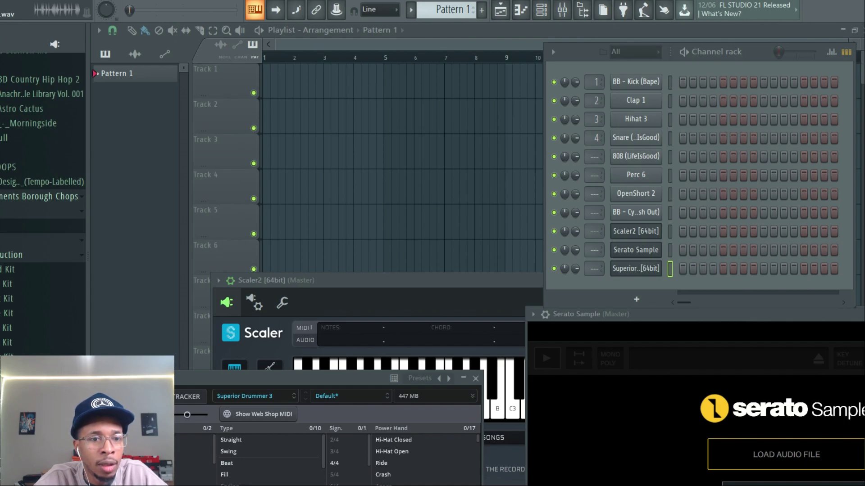
drag(166, 405, 173, 194)
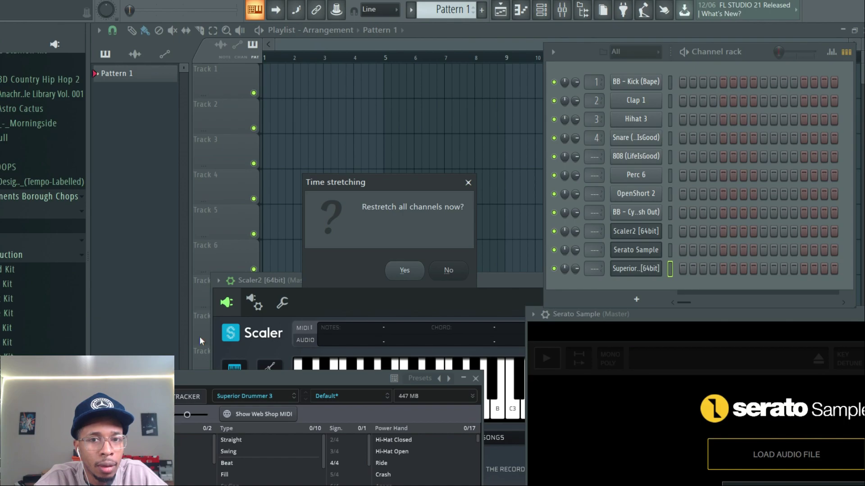
click(400, 277)
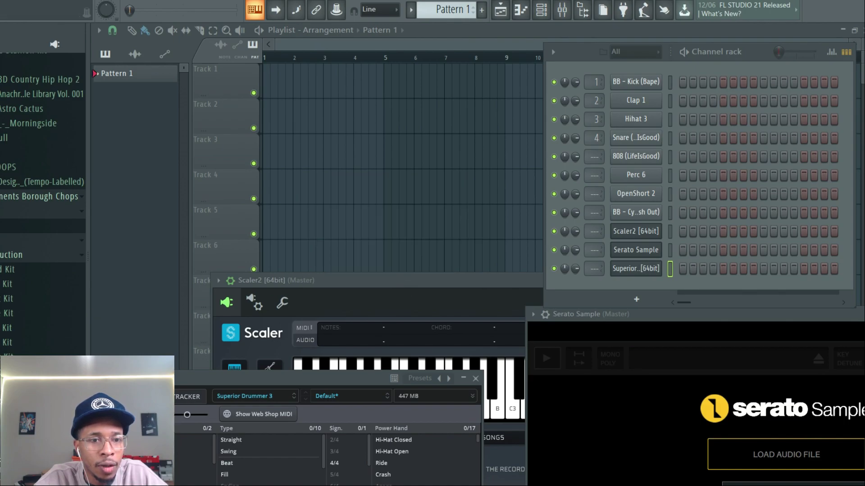
drag(189, 455, 272, 106)
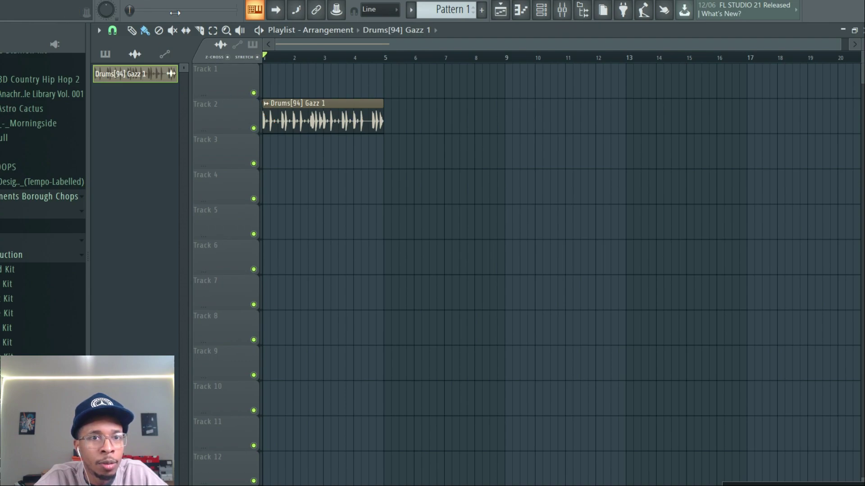
- Paint Pattern 1 on Track 1 from bar 1 and set the channel rack filter to All
click(105, 54)
drag(120, 75, 377, 69)
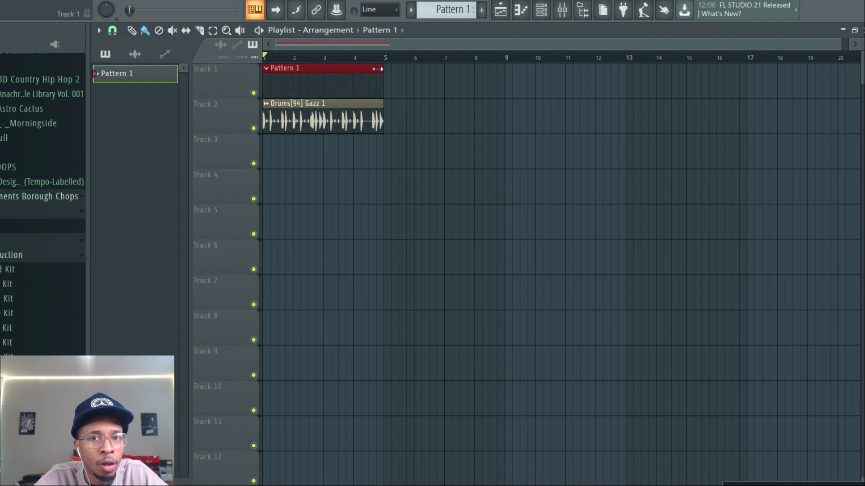
click(541, 10)
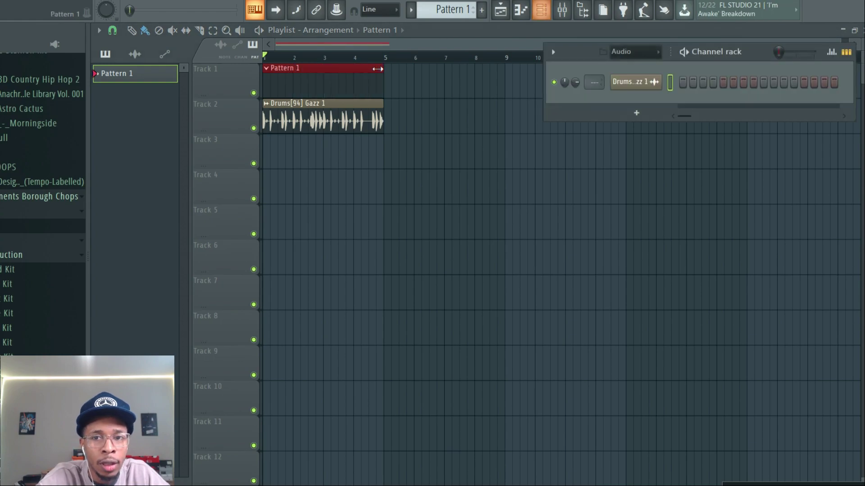
click(633, 56)
click(633, 63)
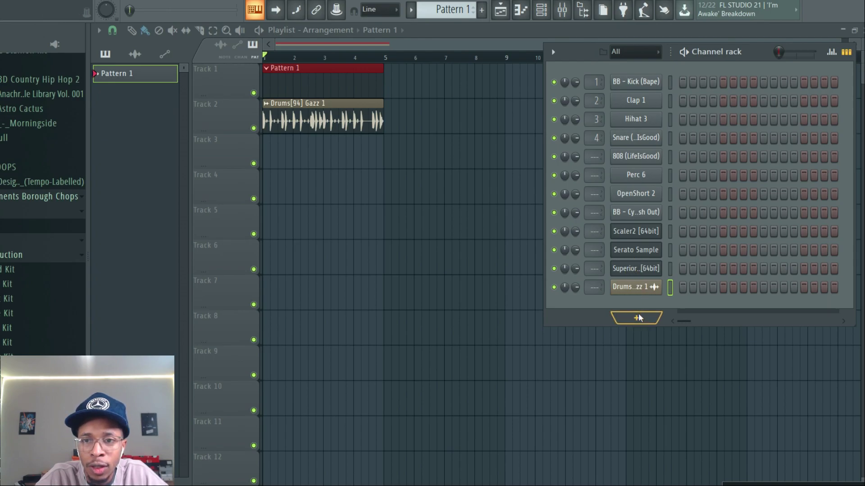
- Open Scaler 2 full view and load the Bm or Gb Iwato (KotoSoul) user chord set
click(637, 226)
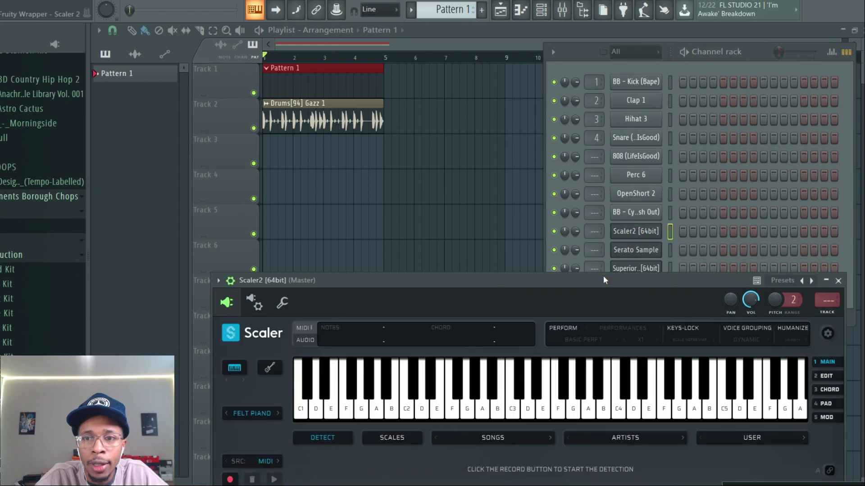
drag(604, 276, 581, 22)
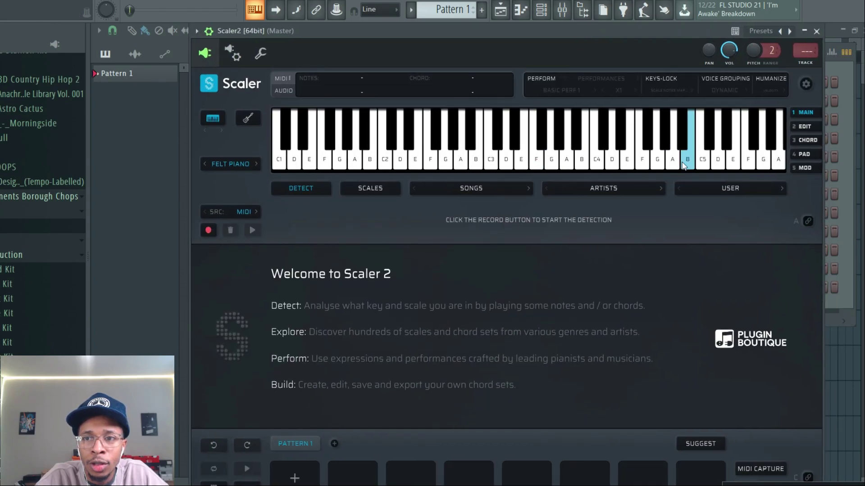
click(741, 188)
scroll(743, 188, down, 10)
mouse_move(742, 188)
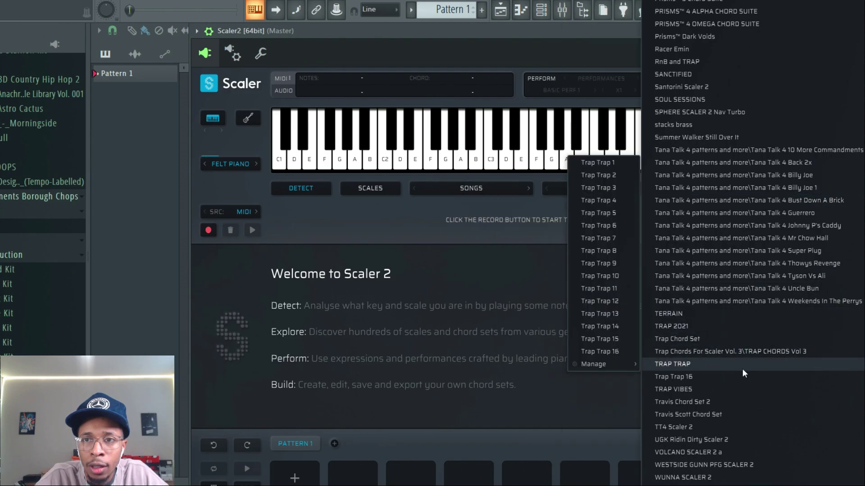
mouse_move(746, 374)
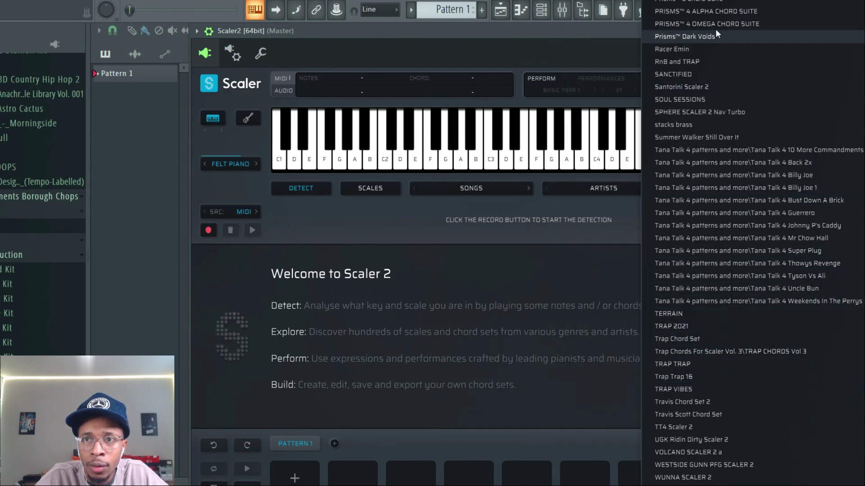
mouse_move(714, 25)
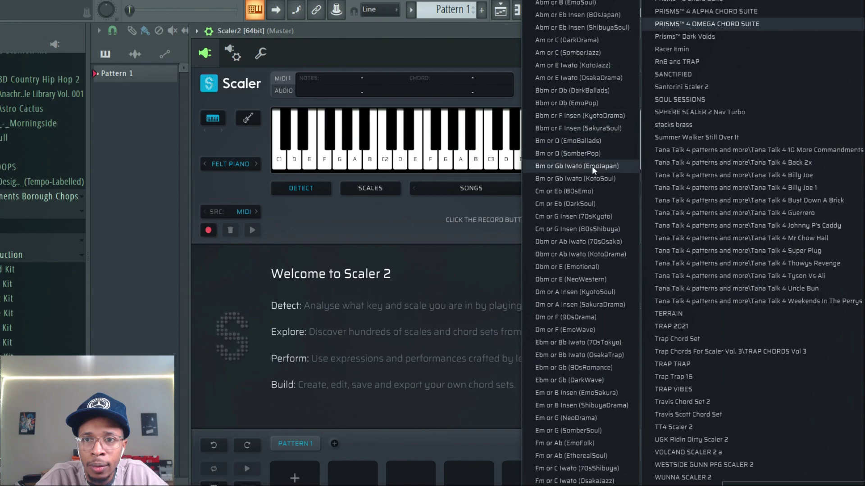
click(593, 179)
- Fill the first three pattern slots with G maj, D maj7 13/F# and B min
click(289, 221)
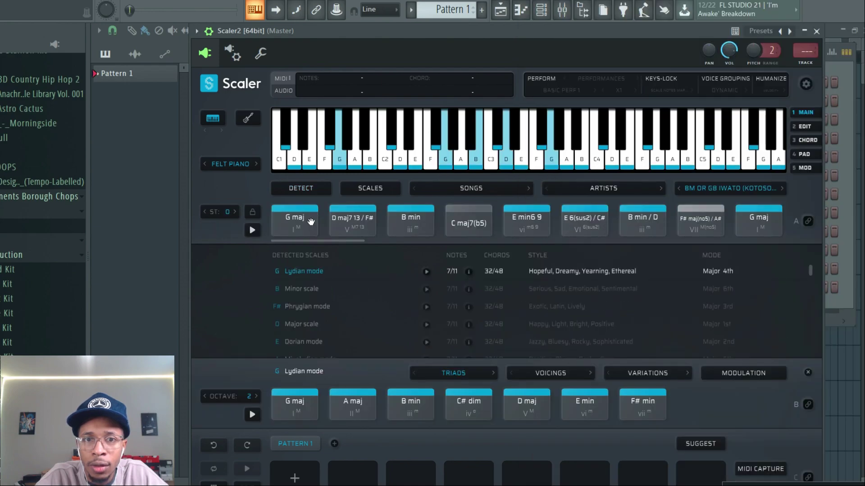
drag(288, 221, 294, 473)
drag(352, 220, 353, 475)
drag(411, 220, 415, 477)
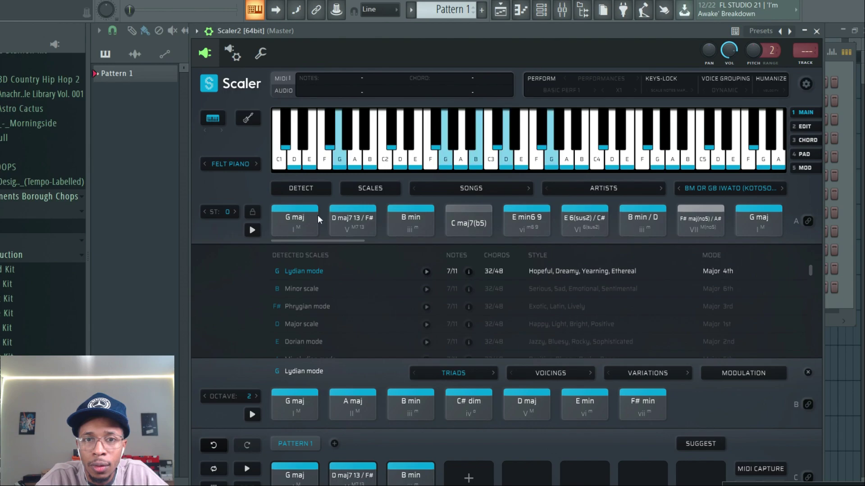
- Fill pattern slots five to eight with G maj, D maj7 13/F#, E min6 9 and B min
drag(315, 216, 525, 468)
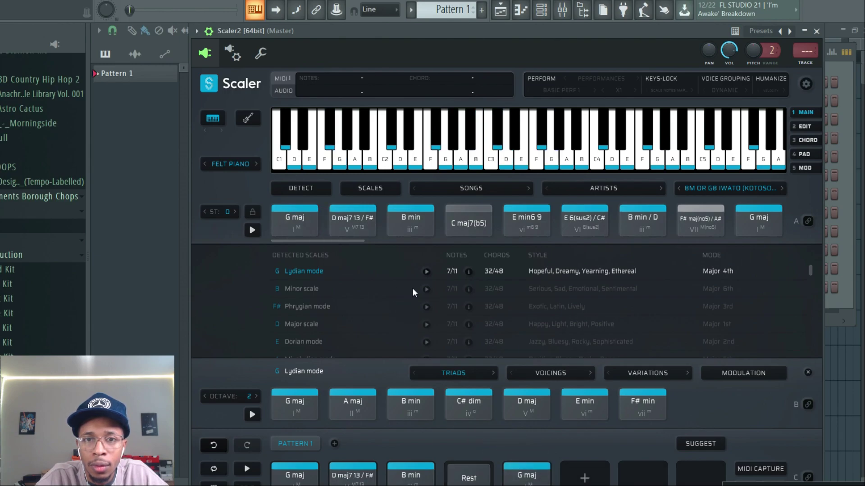
drag(353, 219, 589, 478)
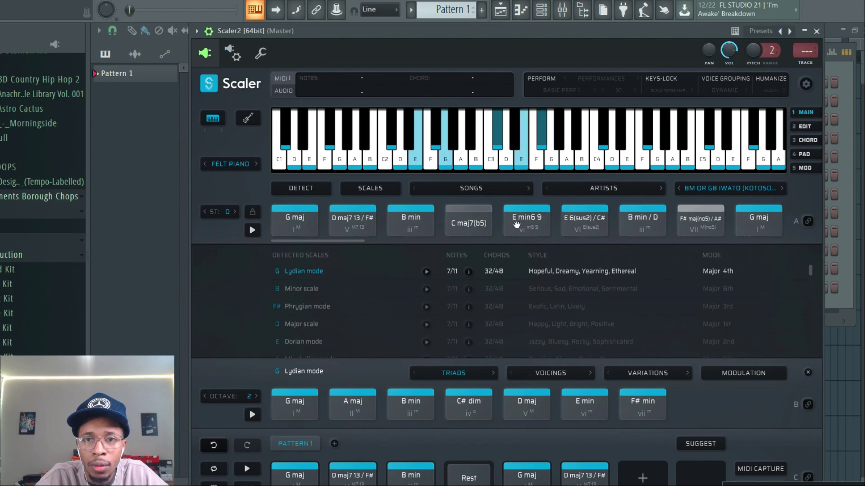
click(448, 223)
drag(499, 227, 640, 473)
drag(428, 230, 700, 473)
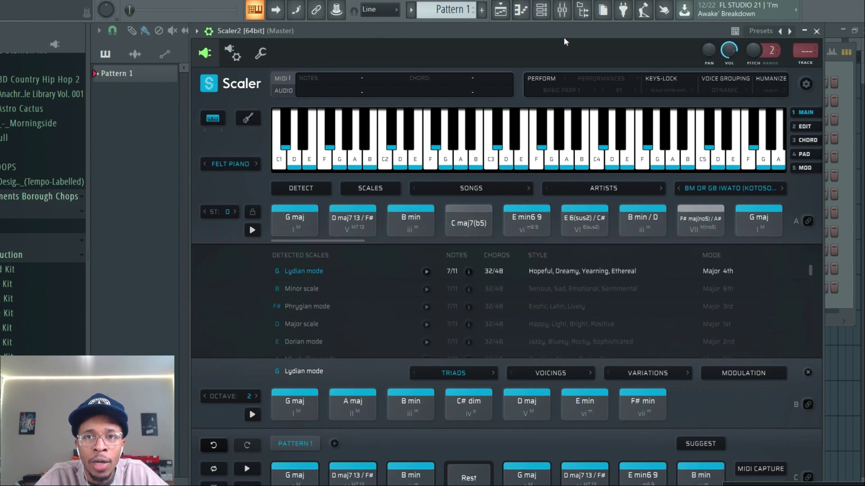
- Switch Scaler 2's chord sound to Vintage Keys
drag(560, 29, 582, 25)
click(193, 110)
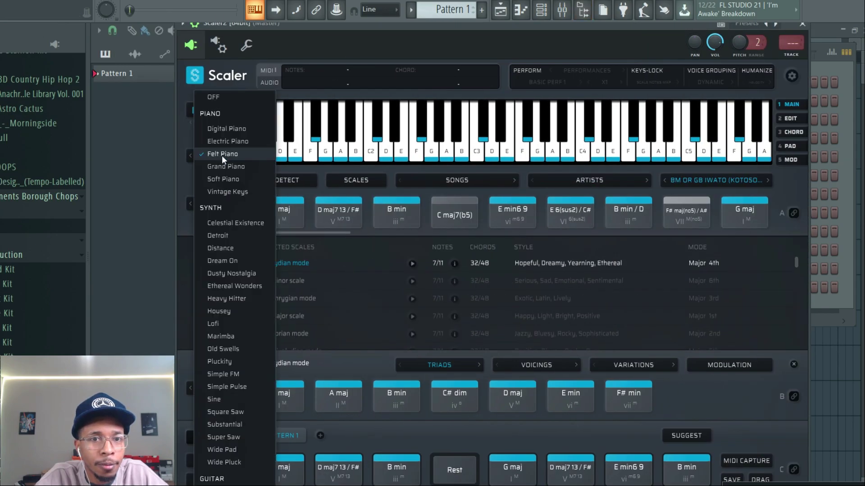
click(224, 191)
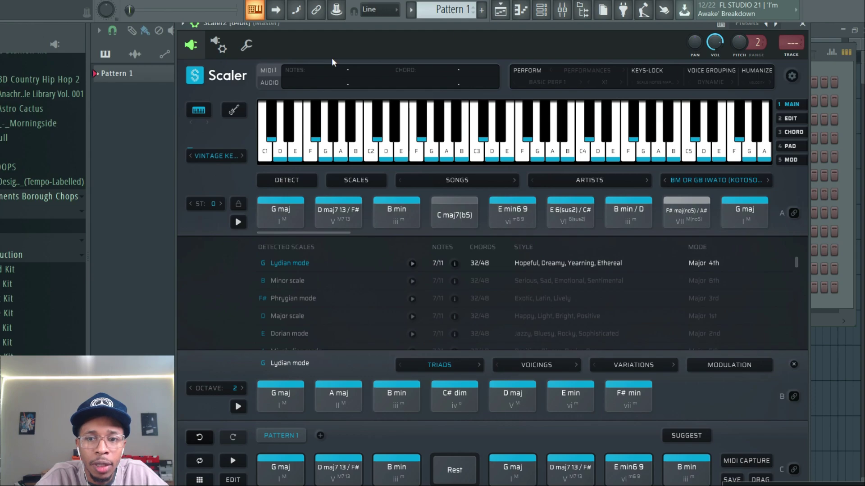
drag(326, 27, 89, 22)
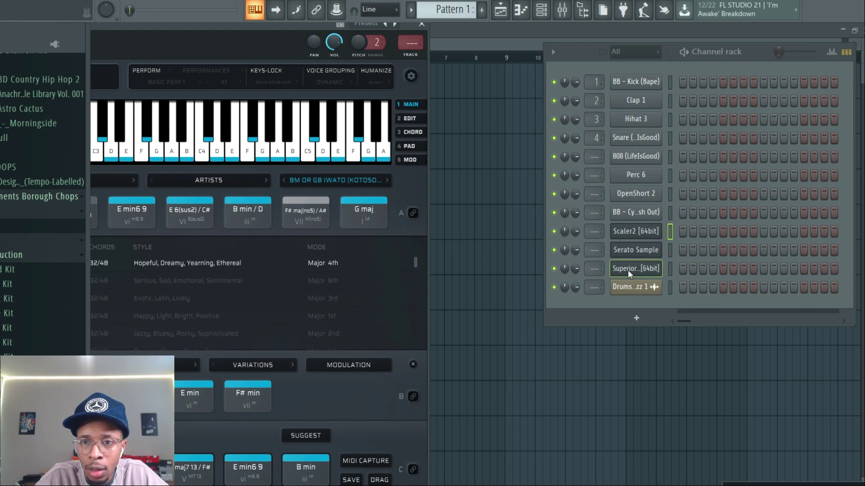
- In Scaler2's piano roll, extend the bar-2 B3 note to bar 3 and play the progression
click(699, 234)
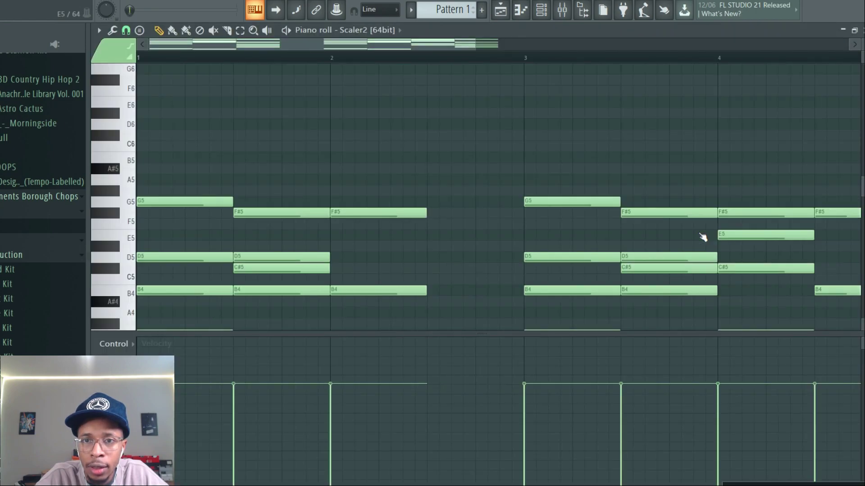
drag(387, 131, 420, 253)
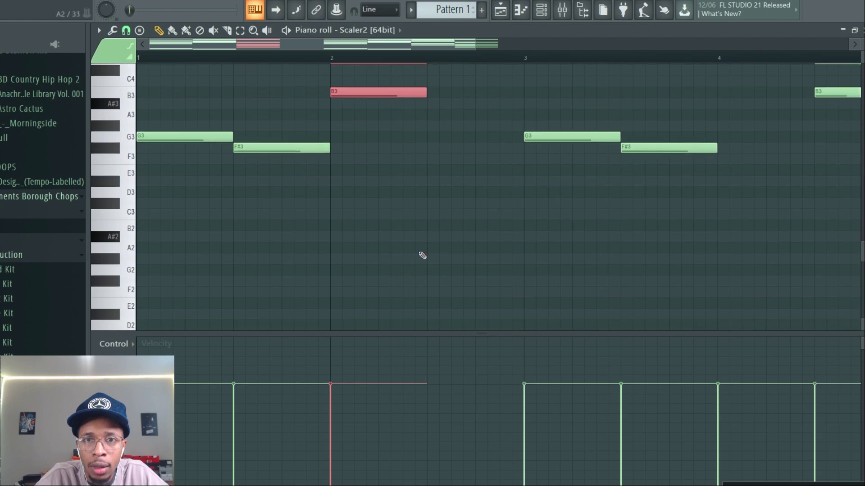
drag(429, 105, 523, 103)
key(space)
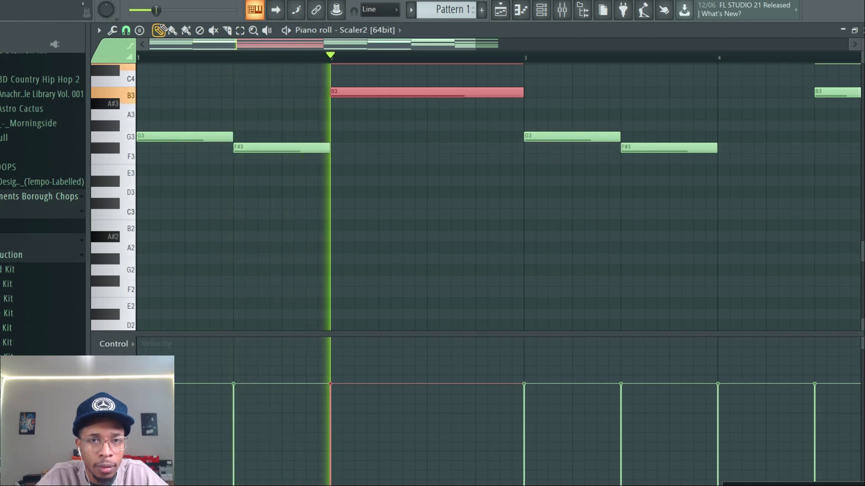
key(space)
key(F6)
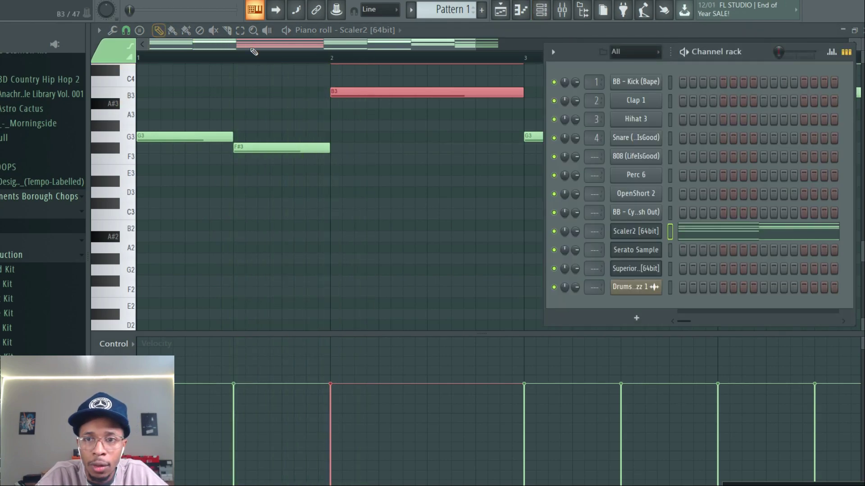
- Open Superior Drummer 3 and delete the Hi-Hat block from its song track
click(634, 269)
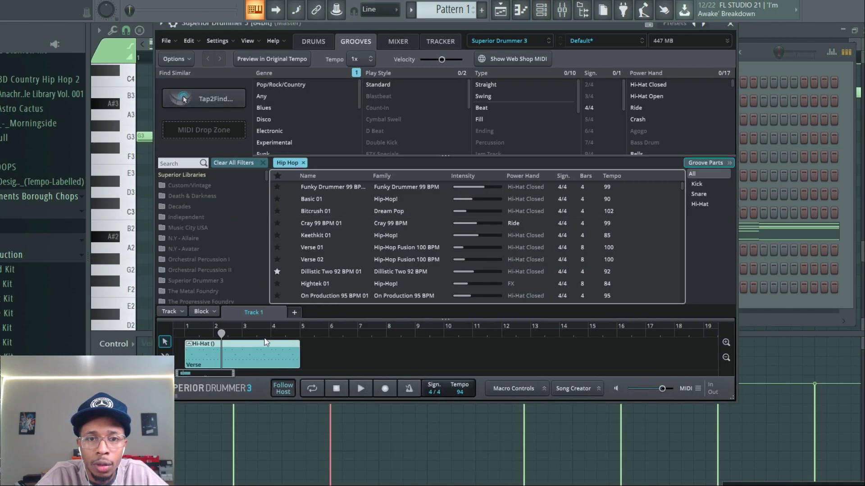
right_click(260, 351)
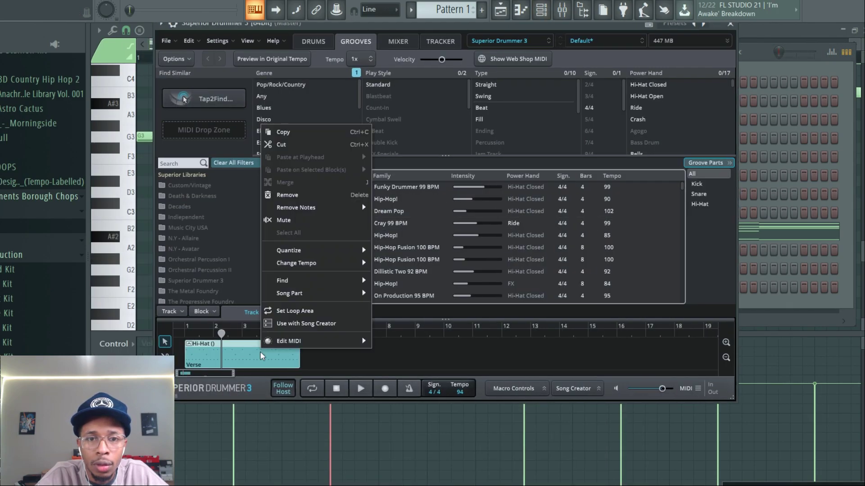
click(287, 195)
click(291, 199)
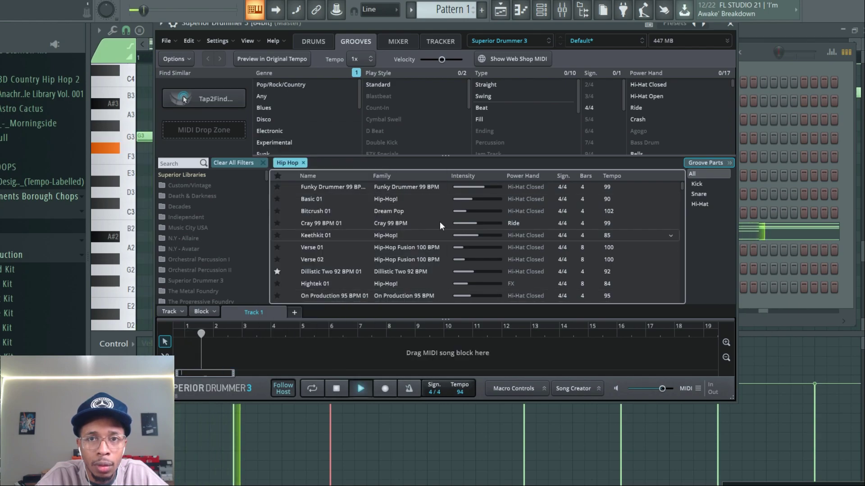
- Move the Superior Drummer window low to uncover the piano roll, stopping playback
drag(525, 23, 339, 352)
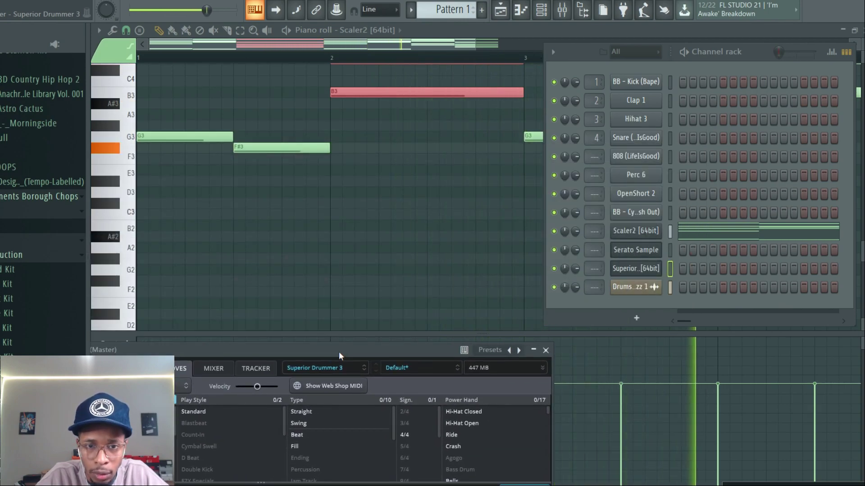
drag(339, 352, 301, 398)
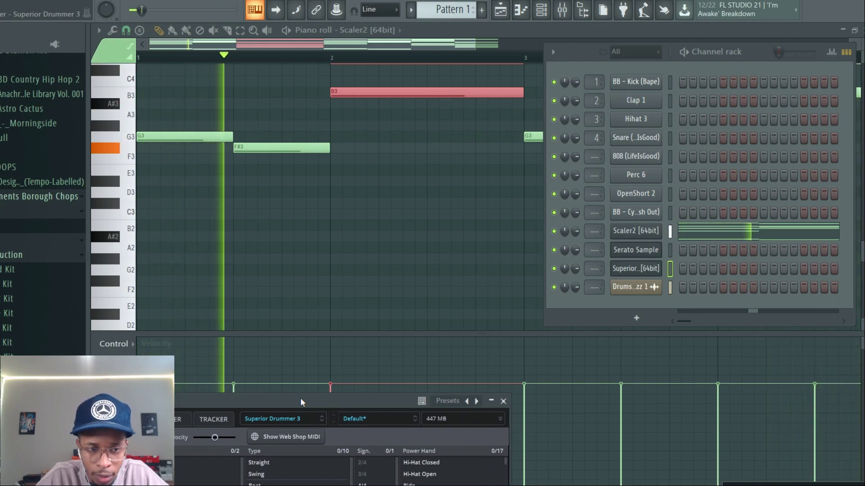
key(space)
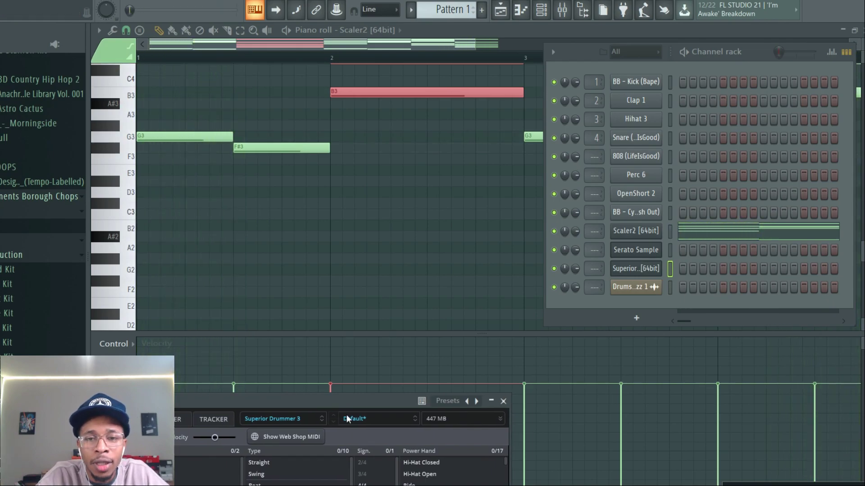
drag(318, 399, 616, 396)
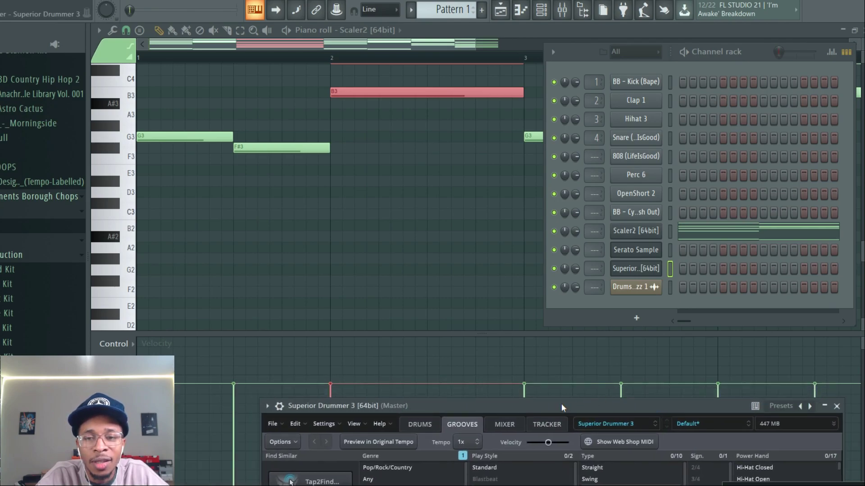
drag(561, 404, 542, 408)
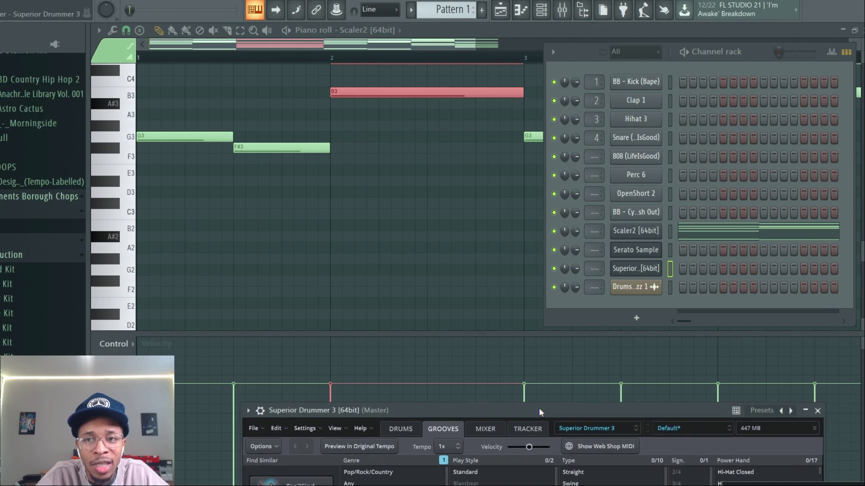
- Mute the Scaler2 channel, play the pattern without chords, and scroll down the browser
click(554, 231)
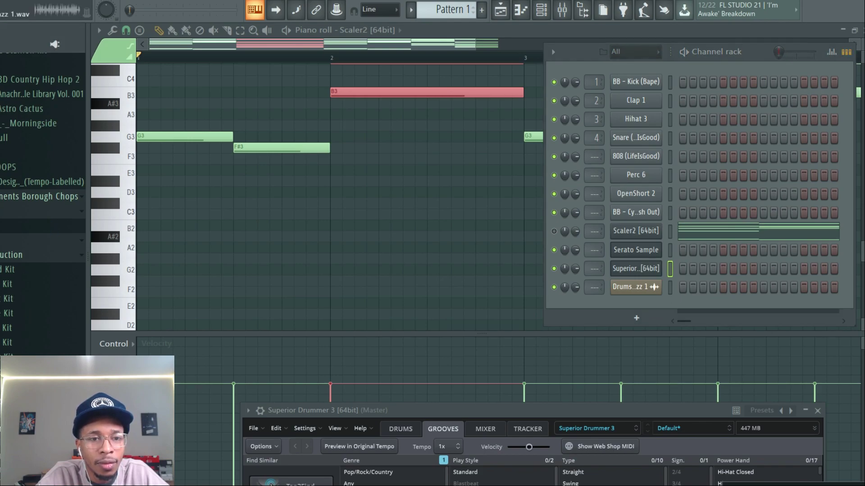
key(space)
key(space)
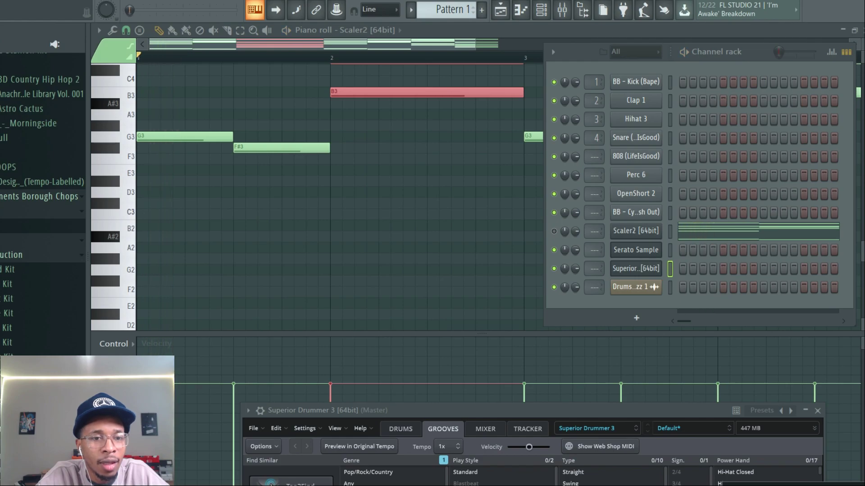
scroll(42, 202, down, 1)
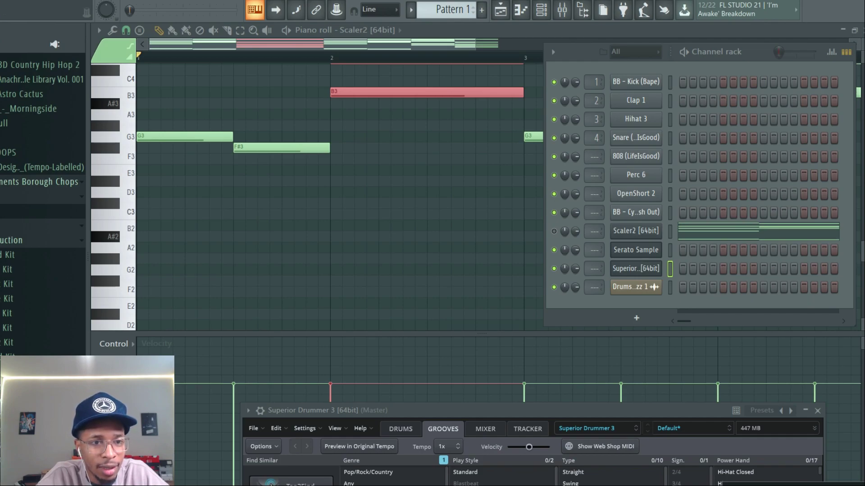
scroll(43, 203, down, 2)
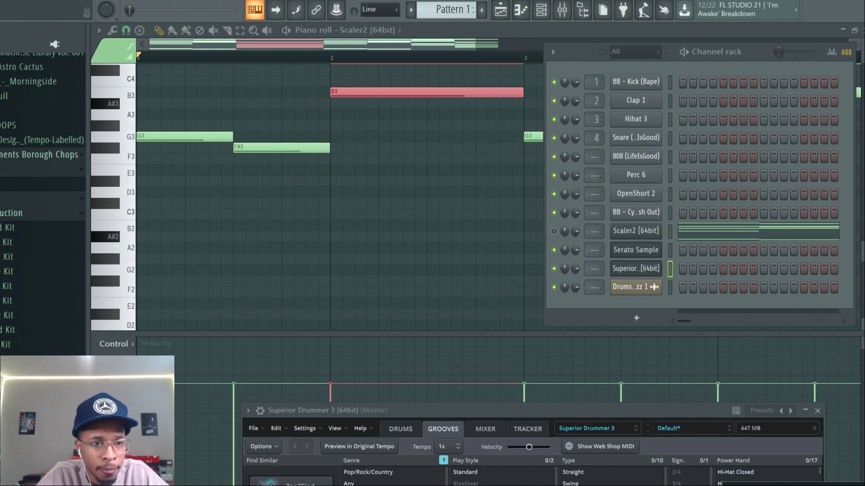
scroll(42, 203, down, 1)
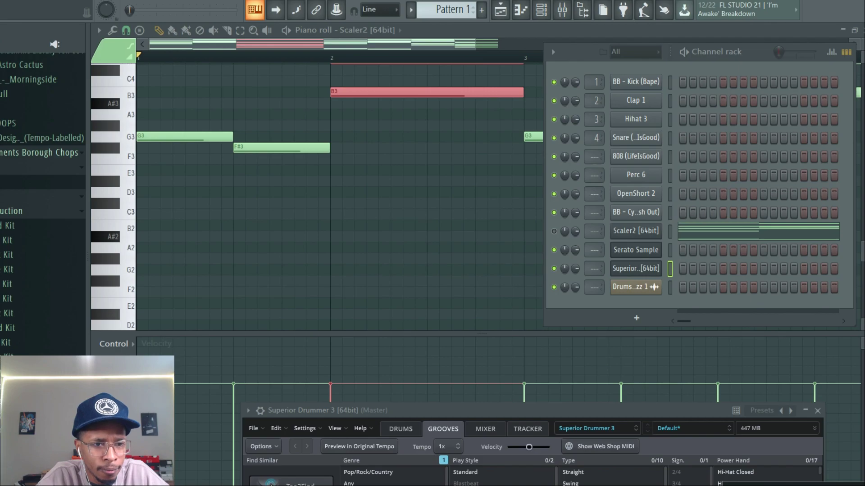
scroll(43, 203, down, 1)
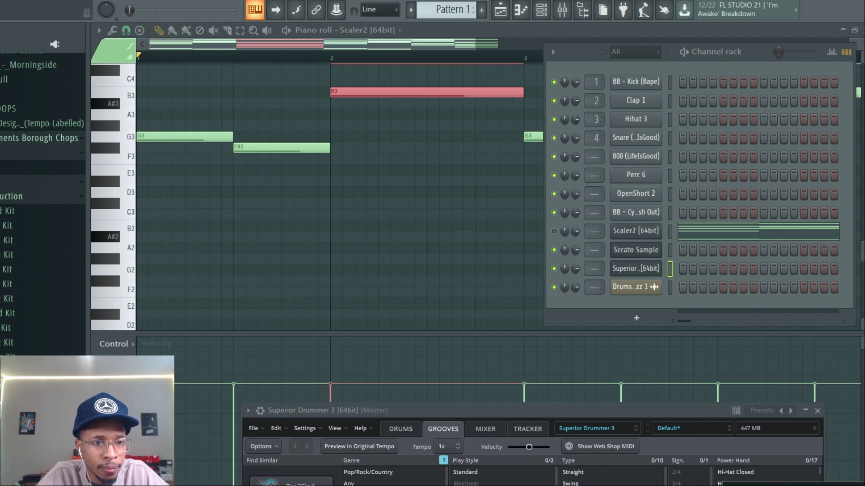
scroll(42, 203, down, 2)
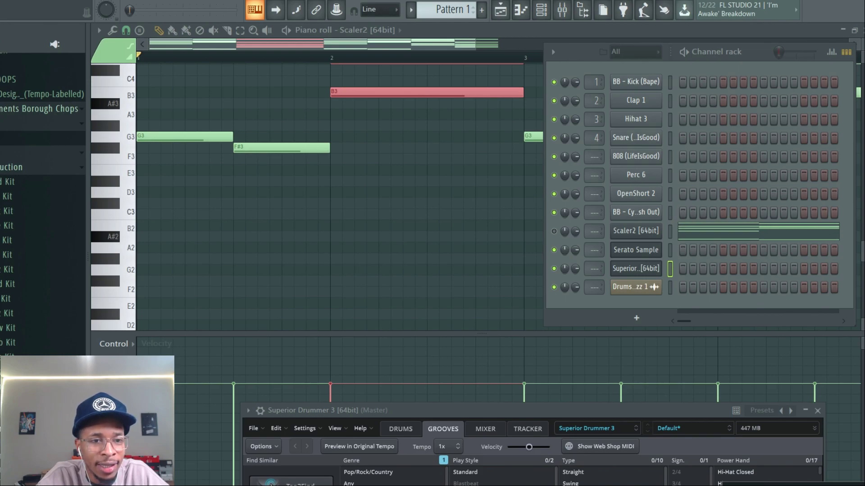
scroll(43, 203, down, 1)
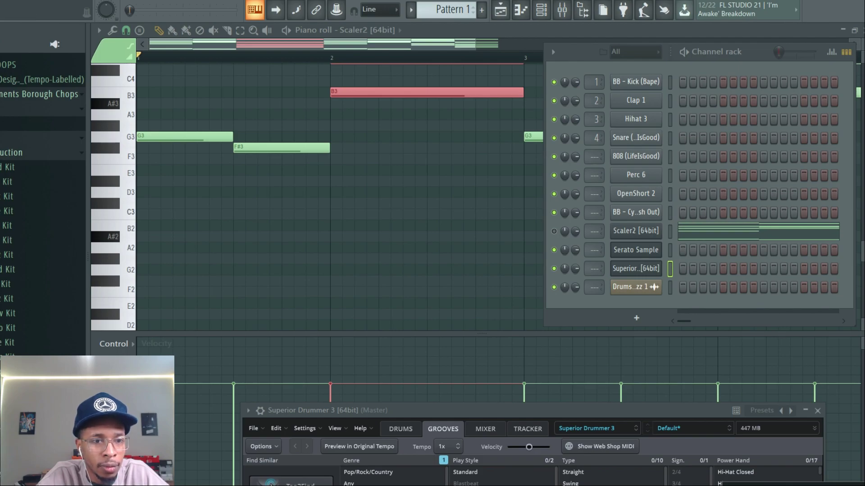
scroll(42, 203, down, 1)
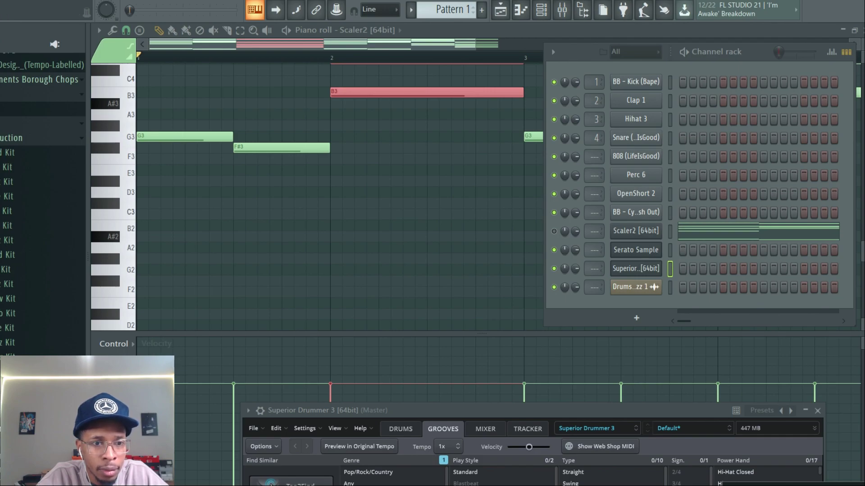
scroll(43, 203, down, 1)
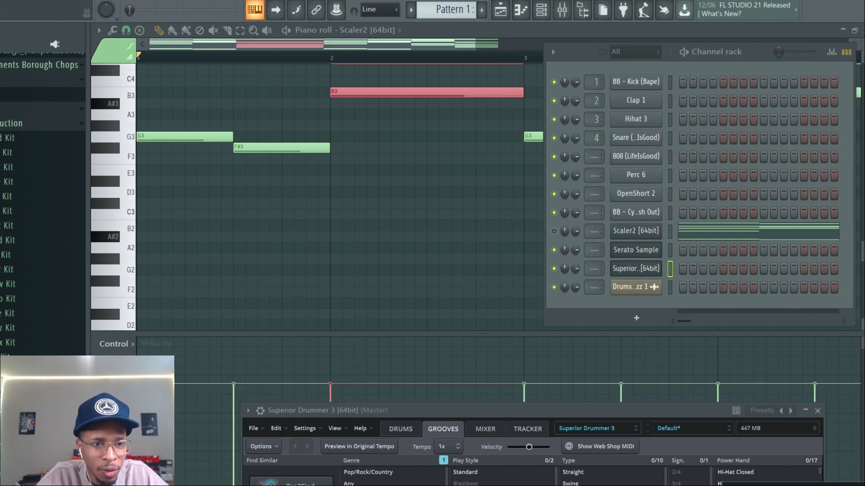
scroll(43, 198, down, 1)
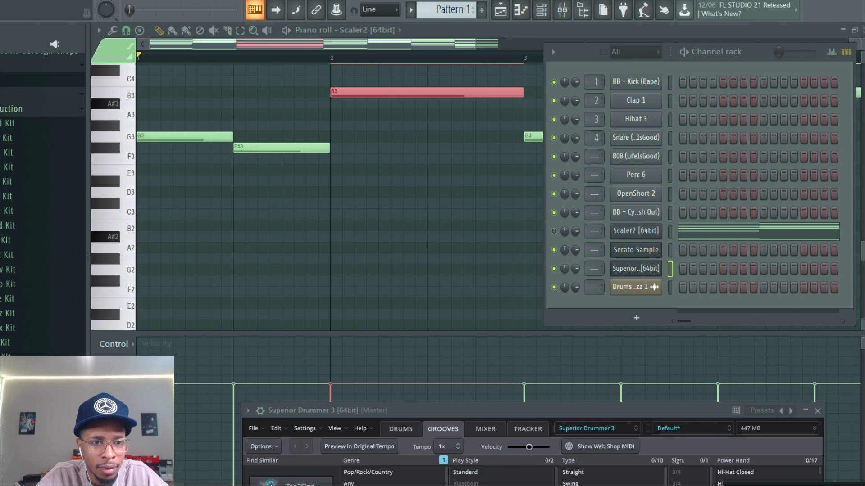
scroll(42, 198, down, 1)
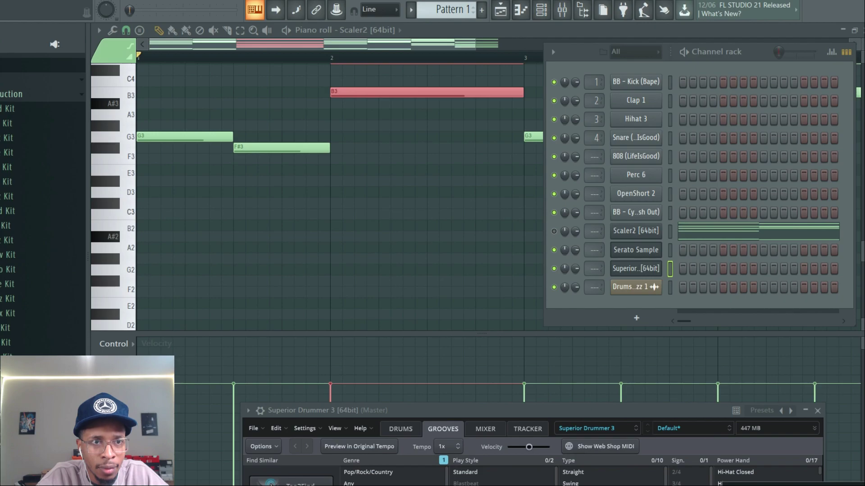
scroll(43, 203, up, 5)
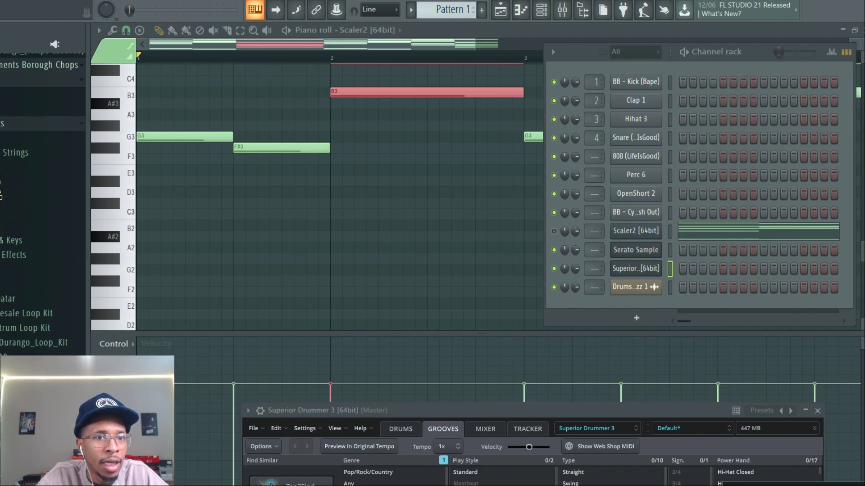
- Preview four Borough Chops Rev Combo loops, then collapse the loop folder
click(1, 194)
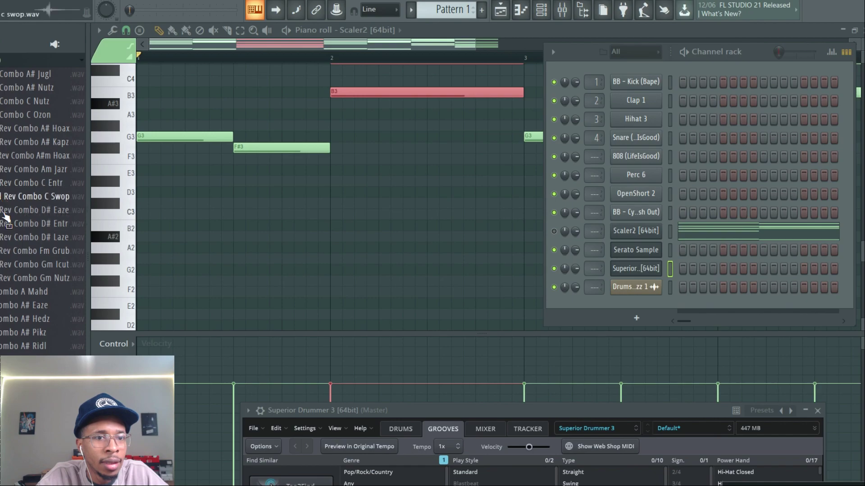
click(8, 292)
click(10, 305)
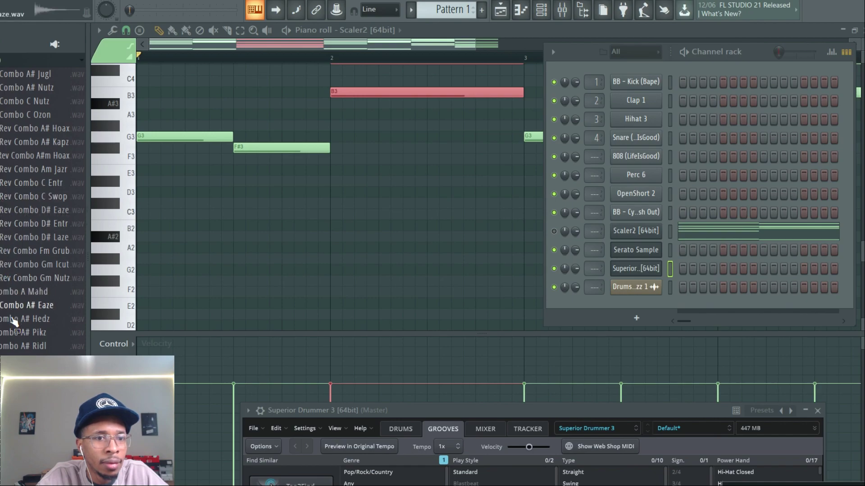
click(13, 321)
click(10, 332)
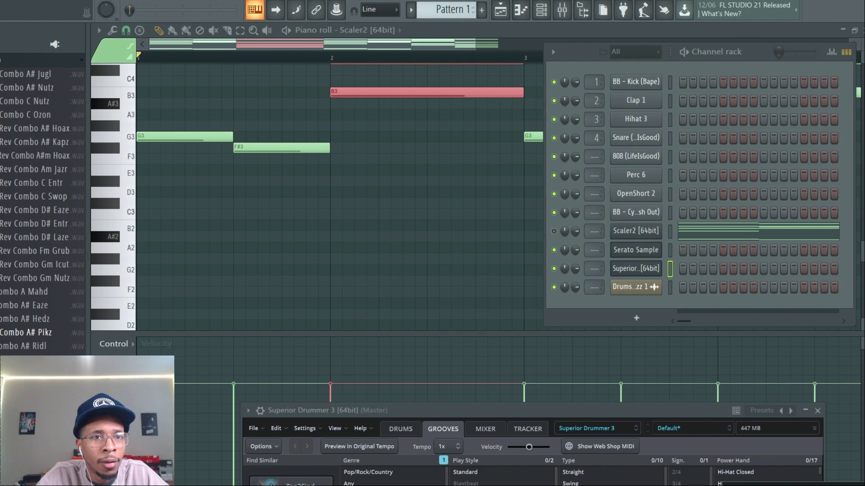
key(Left)
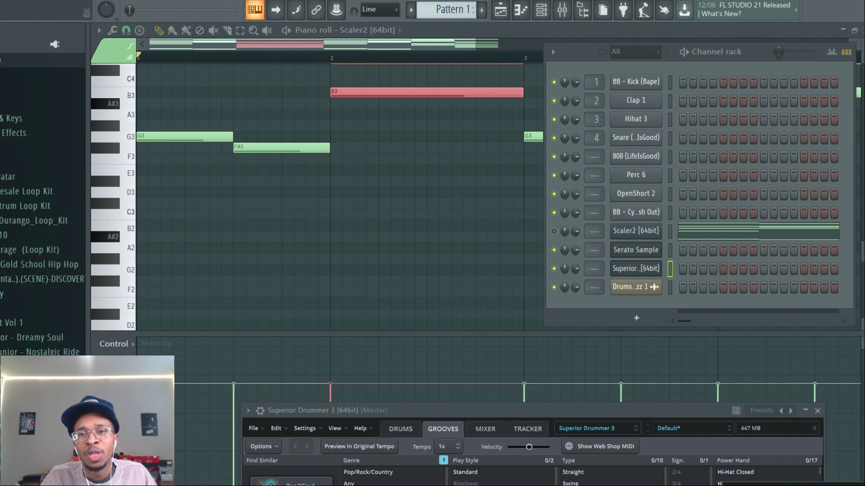